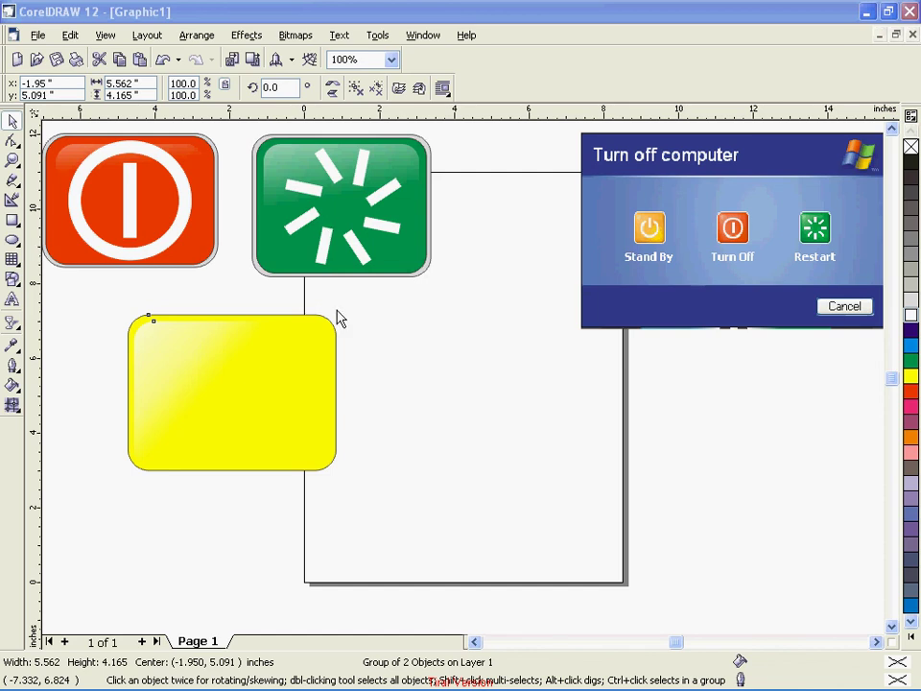
Draw a thin open circular arc to the right of the yellow button.
left_click(13, 221)
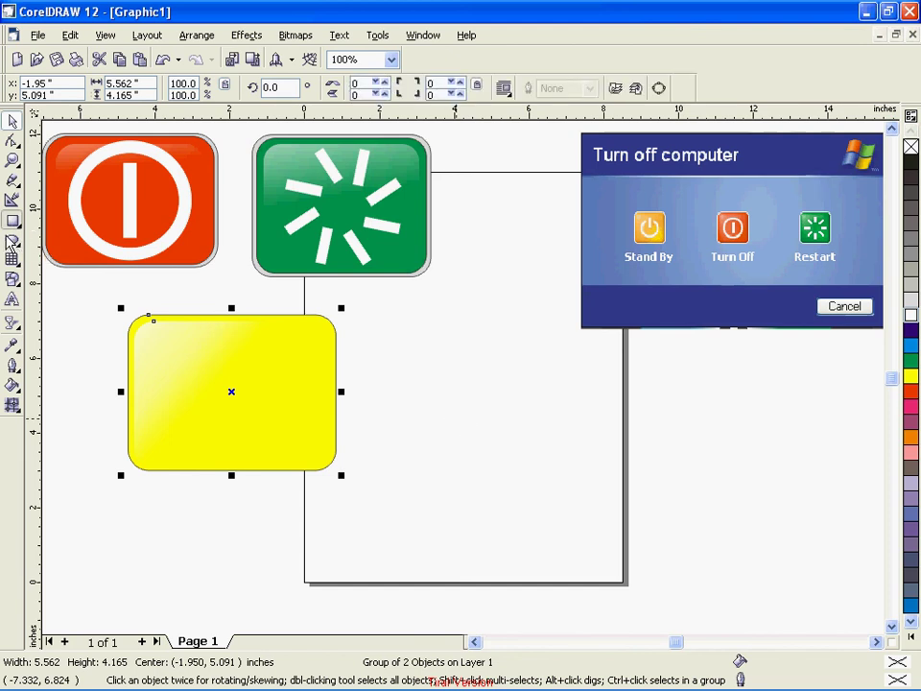
key("F7")
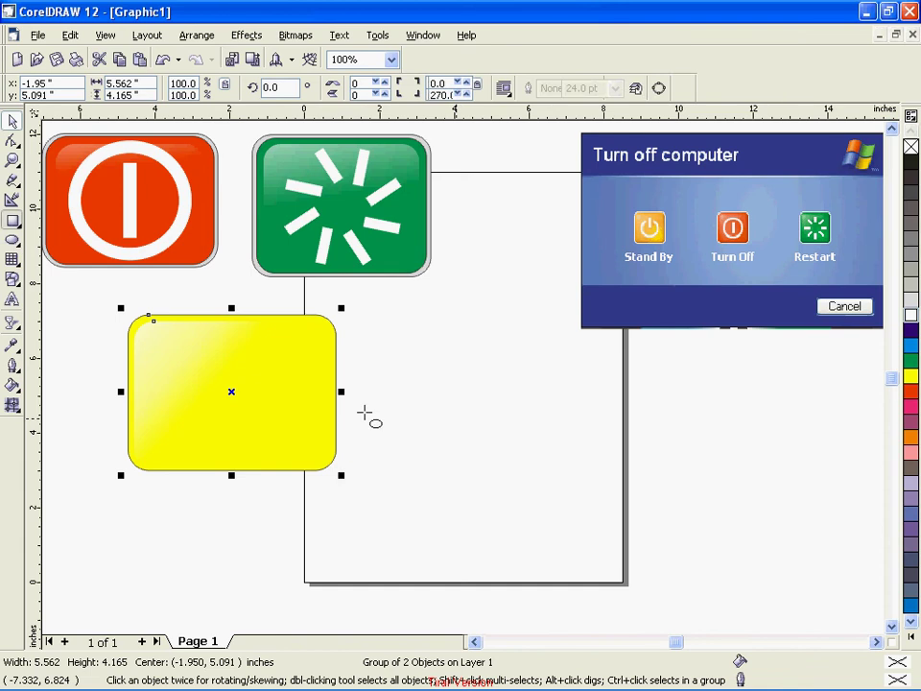
left_click(396, 88)
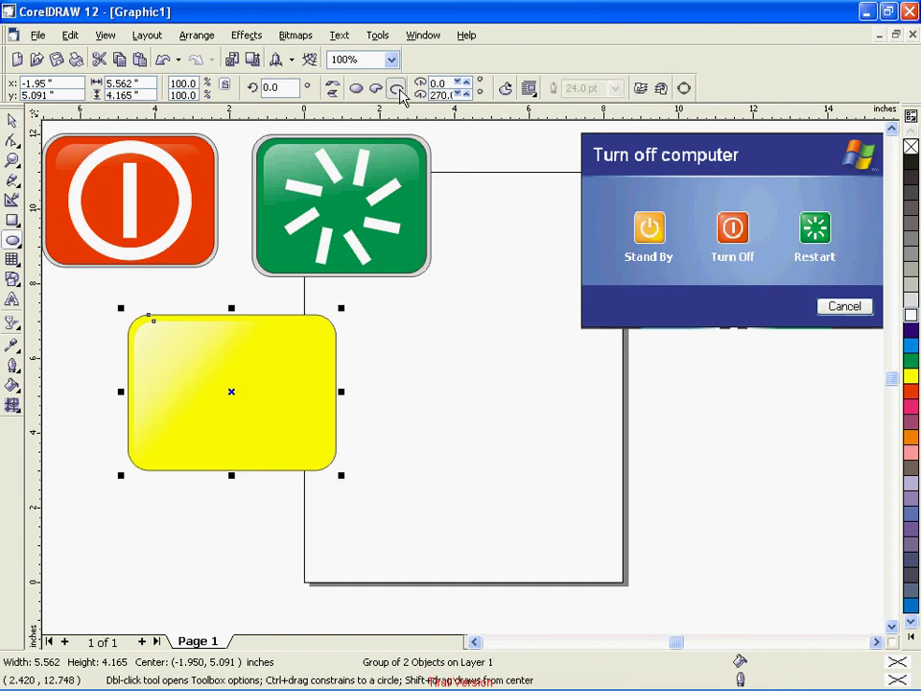
left_click_drag(426, 356, 522, 440)
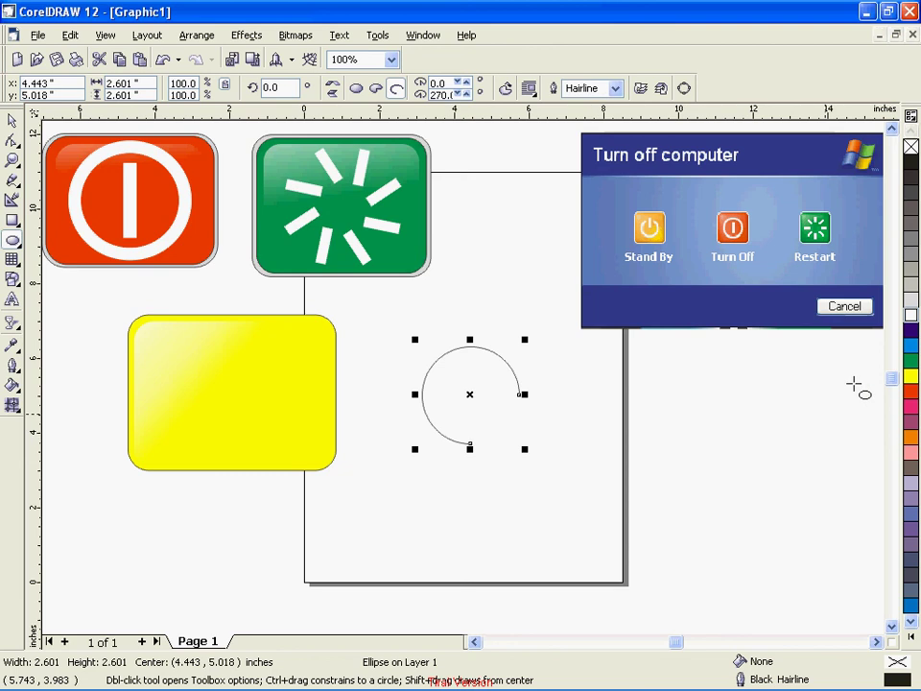
Rotate the arc so its gap faces the top, leaving a small stray ellipse above it.
left_click(470, 393)
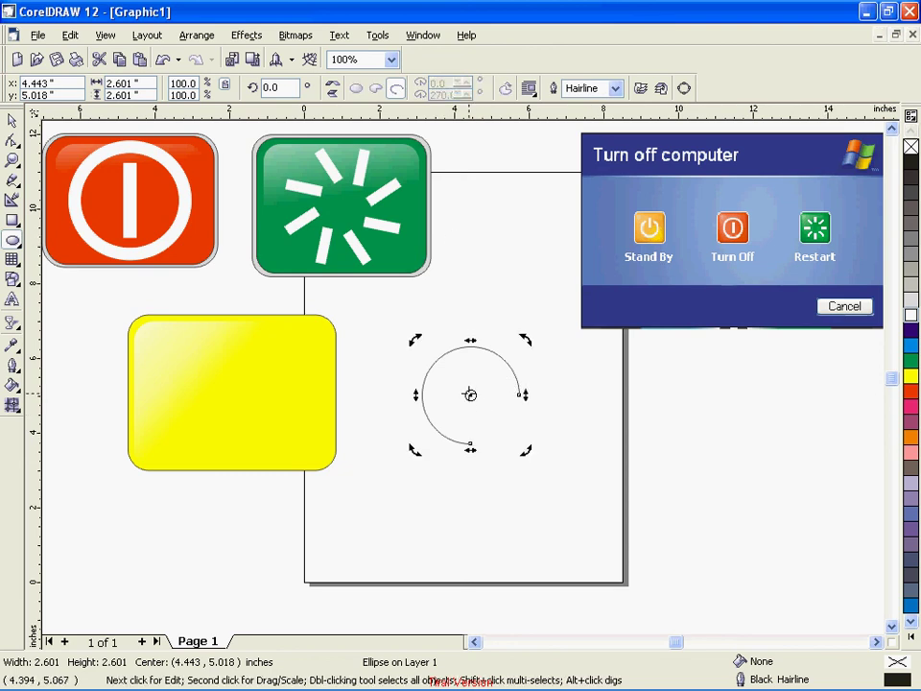
left_click_drag(526, 453, 487, 331)
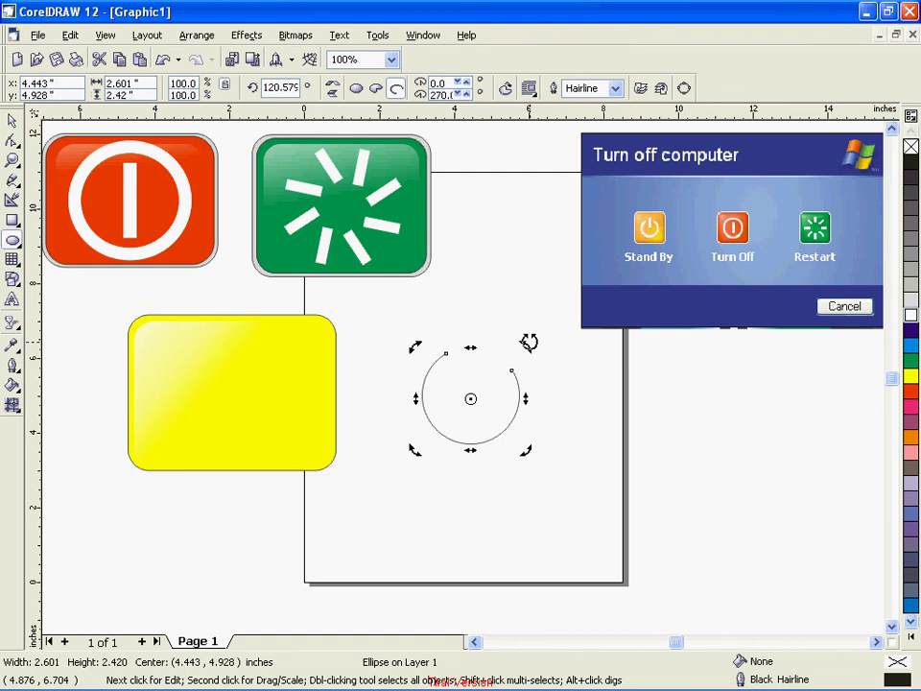
left_click_drag(489, 317, 485, 312)
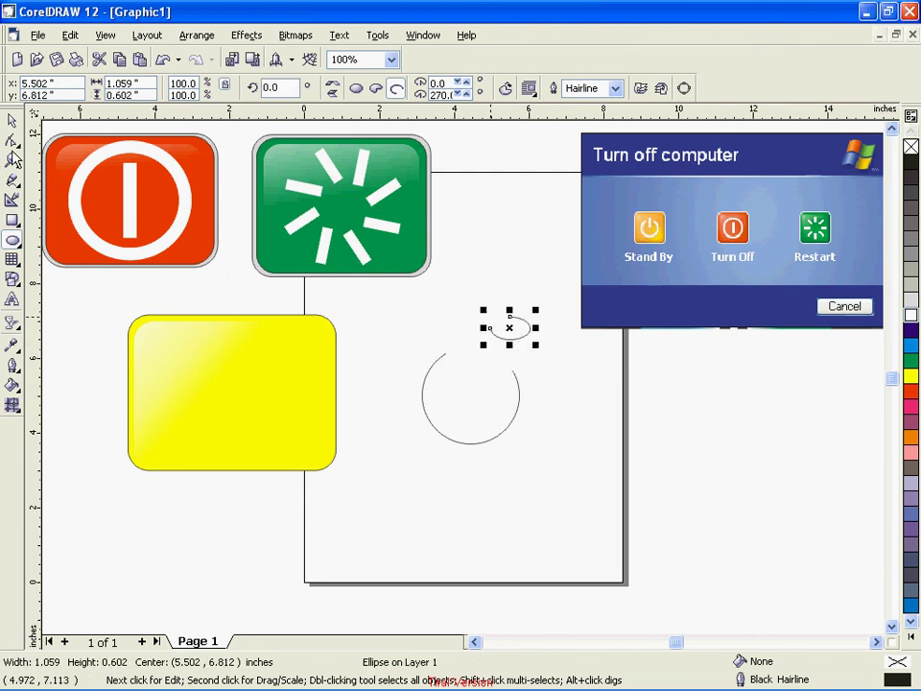
Delete the stray small ellipse and fine-tune the arc's rotation to centre its gap at the top.
key("Delete")
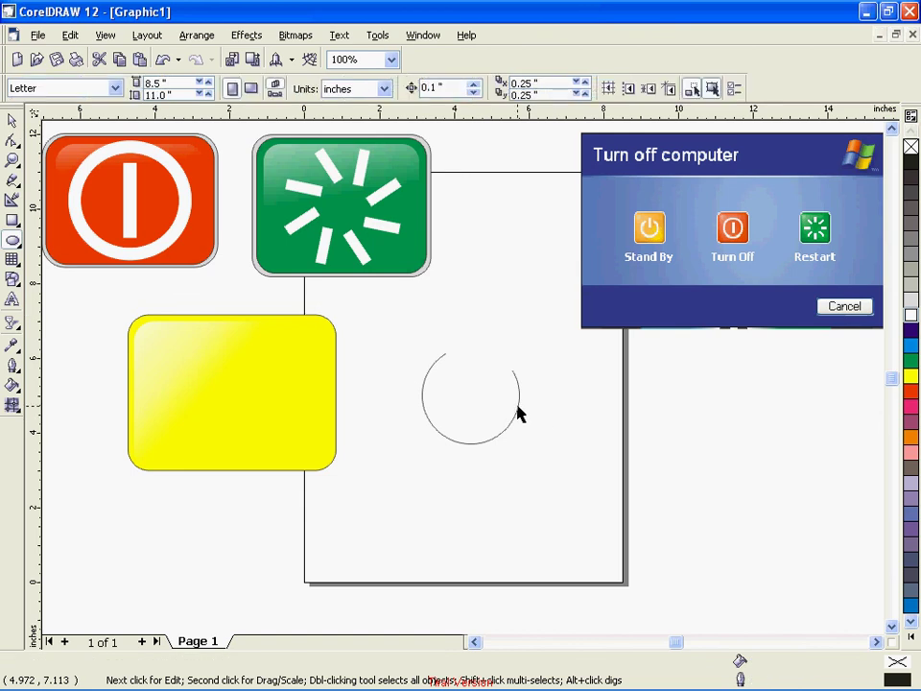
key("space")
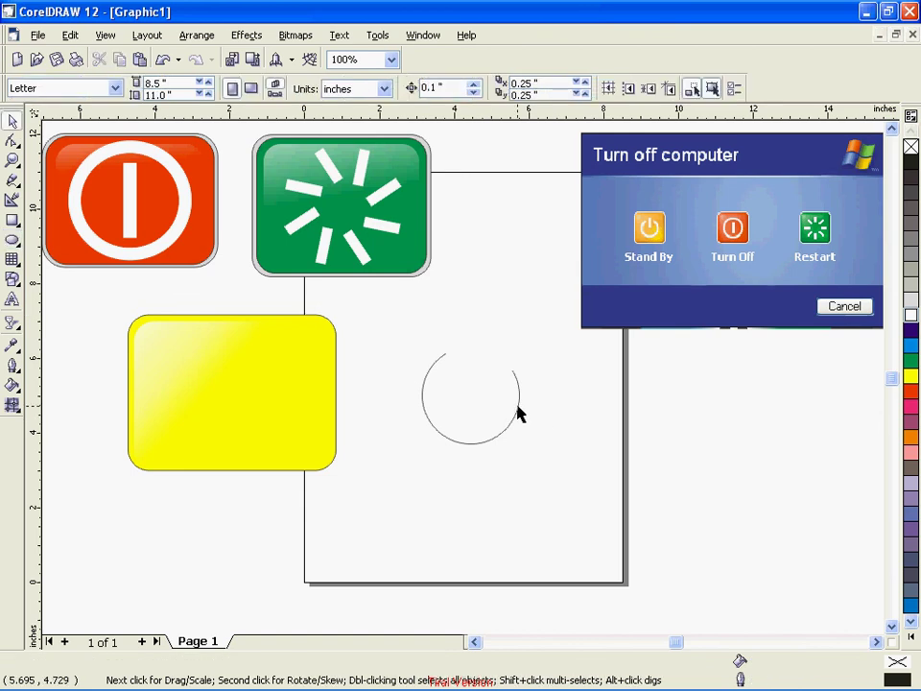
left_click(518, 412)
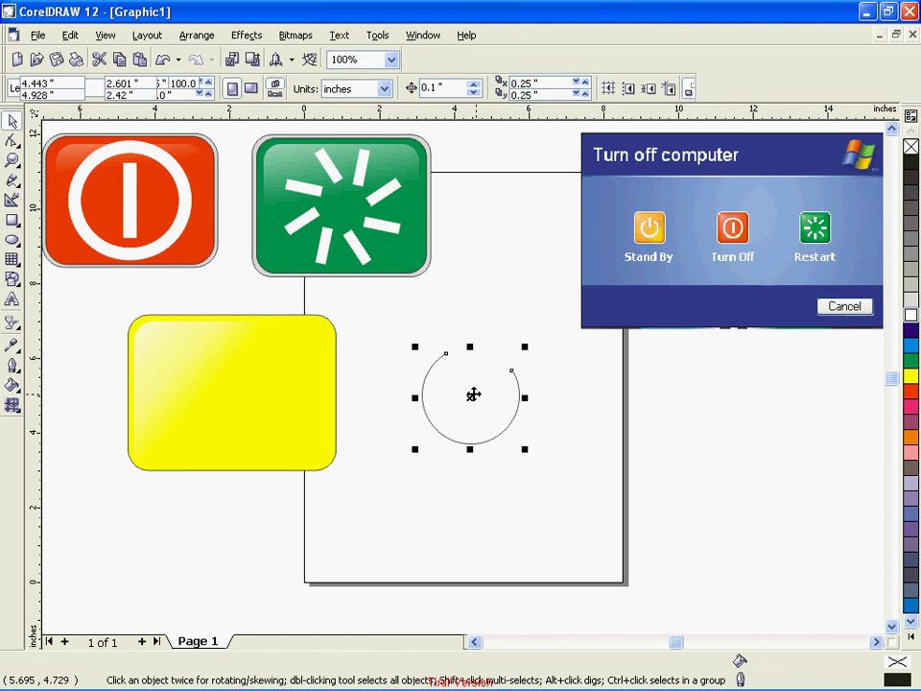
left_click(487, 383)
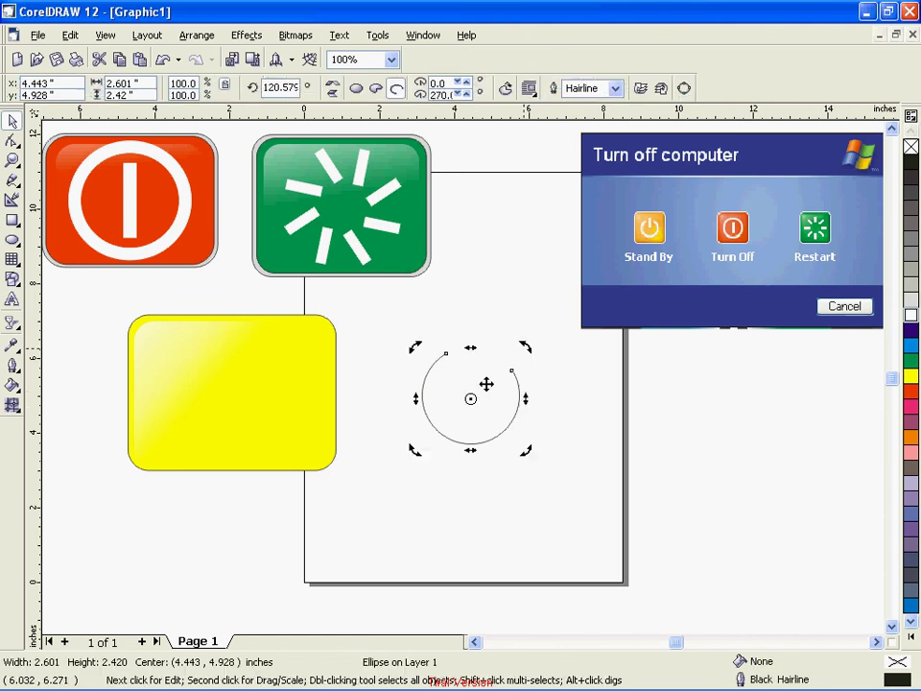
left_click_drag(526, 346, 506, 339)
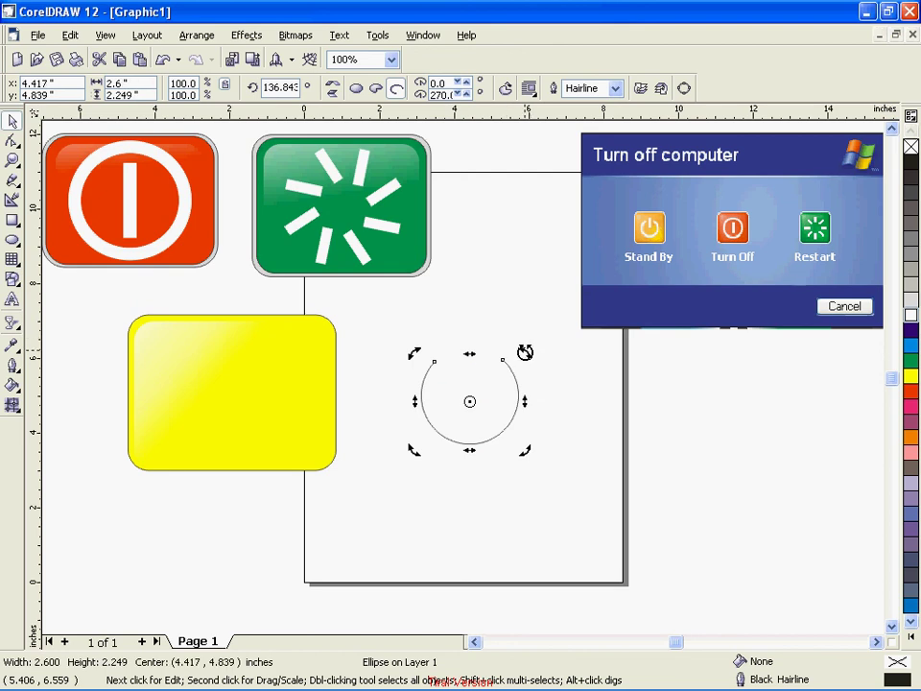
left_click_drag(524, 353, 528, 354)
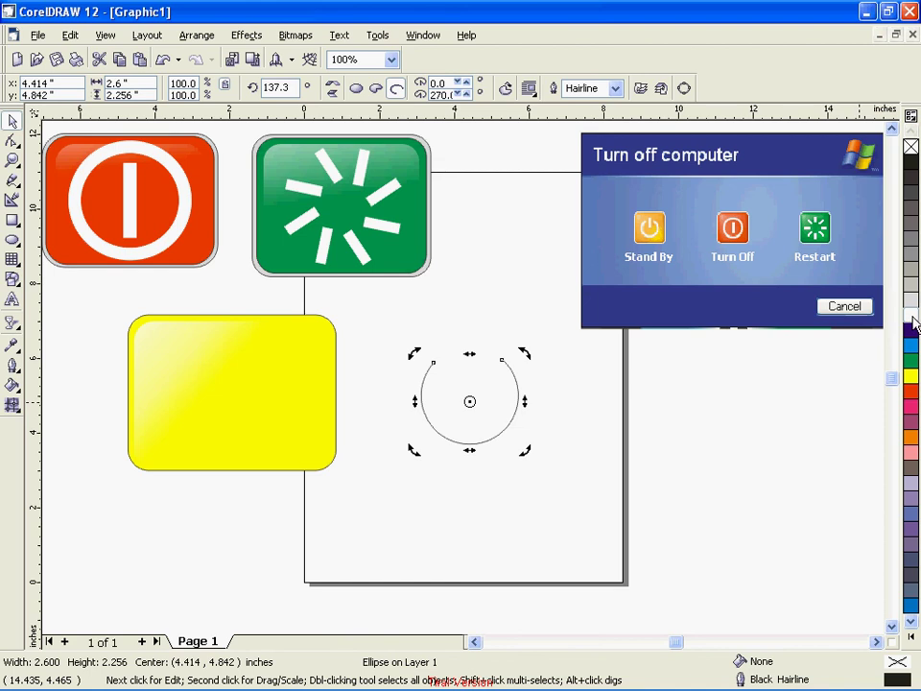
Give the arc a white 8.0 pt outline.
right_click(914, 324)
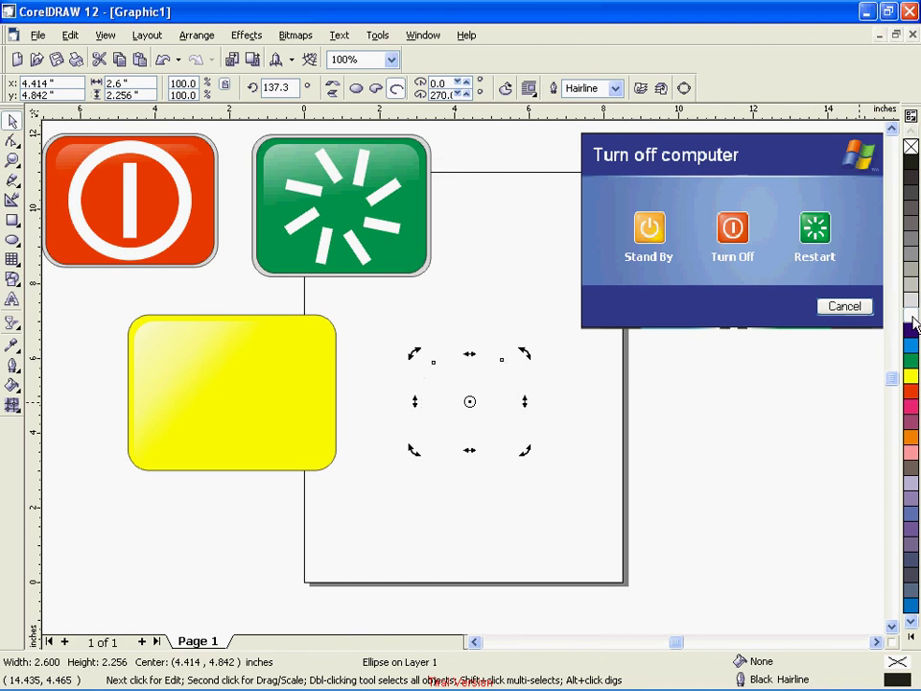
left_click(615, 87)
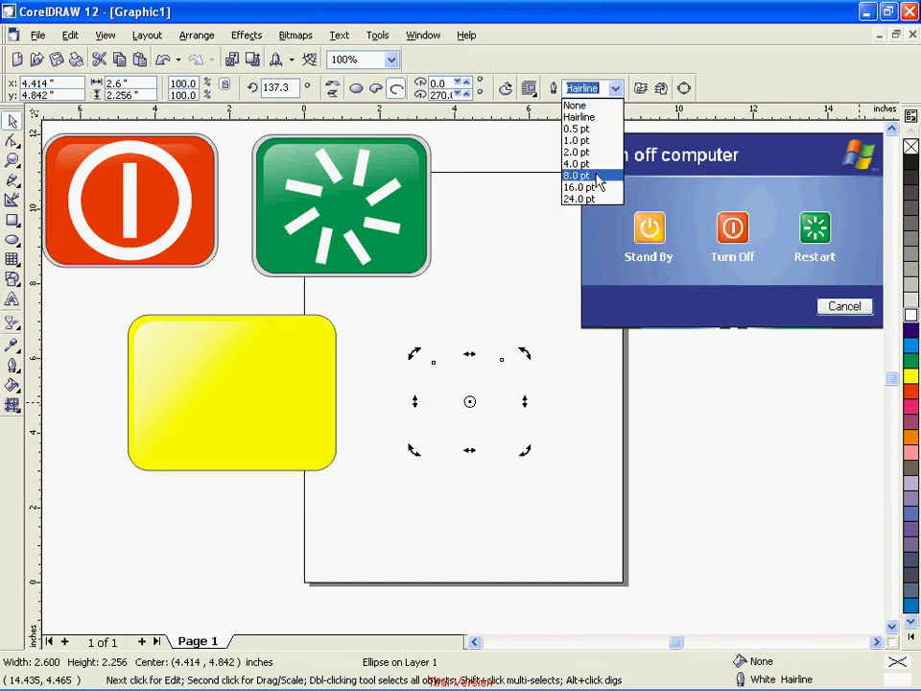
left_click(581, 176)
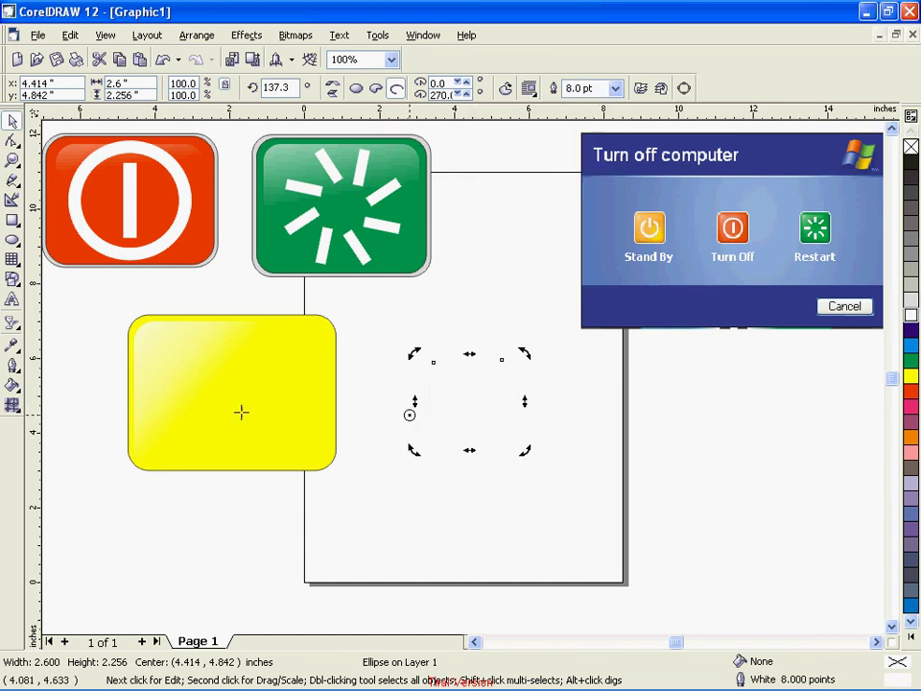
Move the arc onto the yellow button, centre it, and enlarge it to fill the button.
left_click(468, 405)
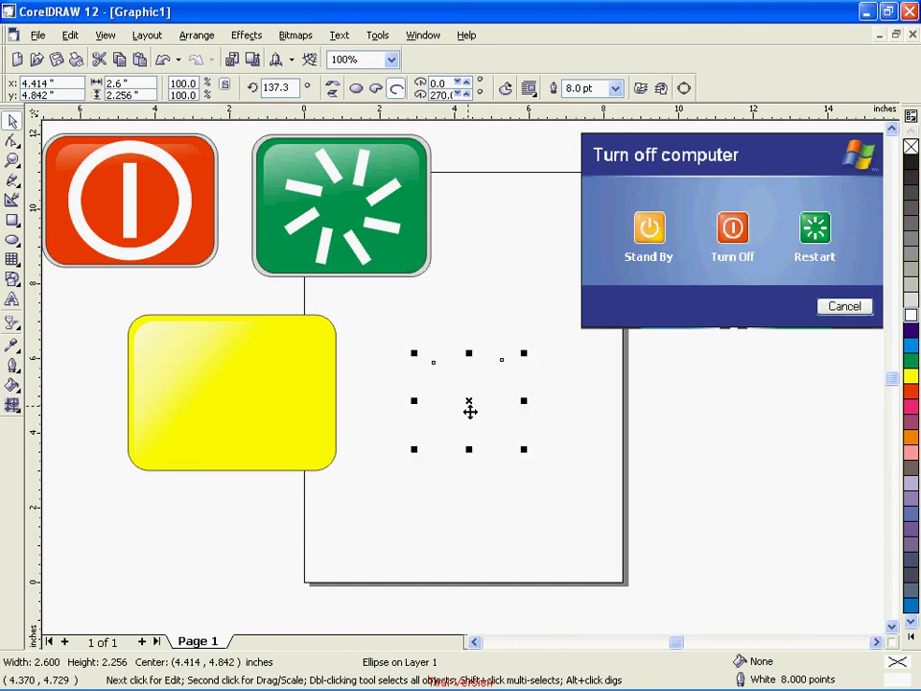
left_click_drag(280, 409, 203, 377)
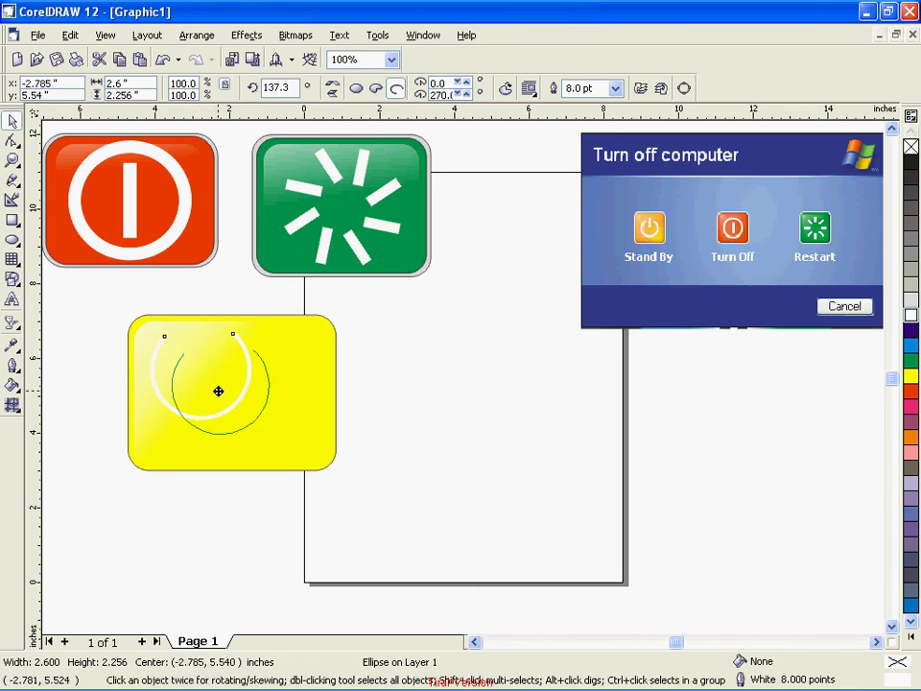
left_click_drag(219, 391, 239, 407)
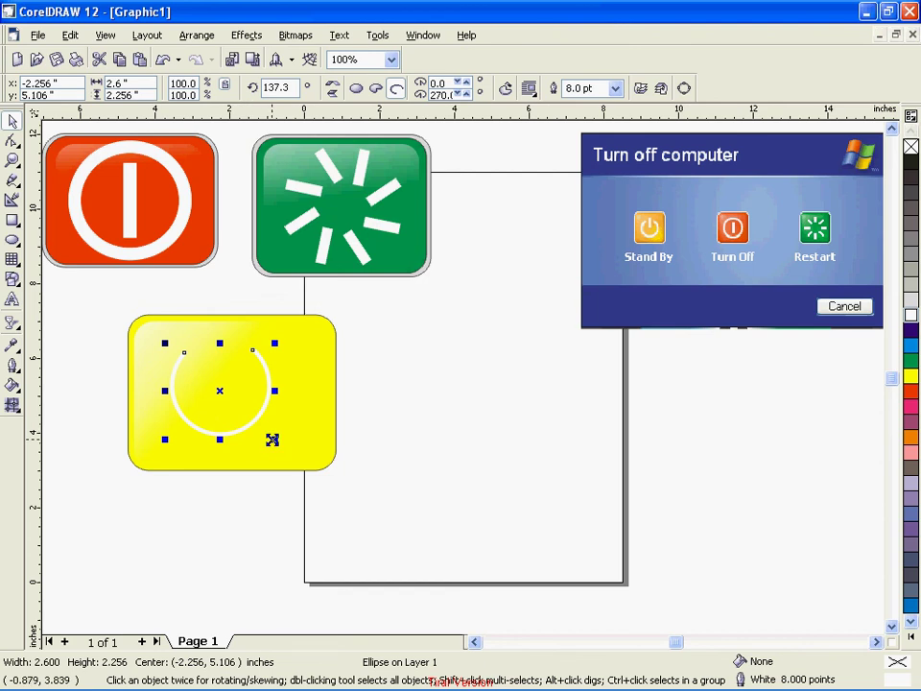
left_click_drag(272, 439, 297, 458)
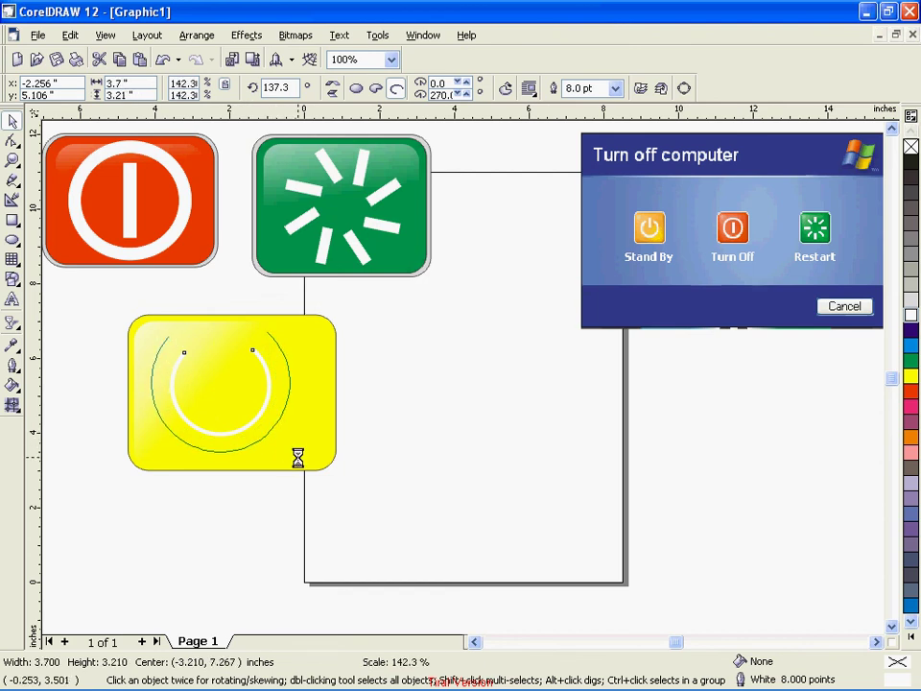
Thicken the arc outline to 24.0 pt and centre it horizontally on the yellow button.
left_click(615, 87)
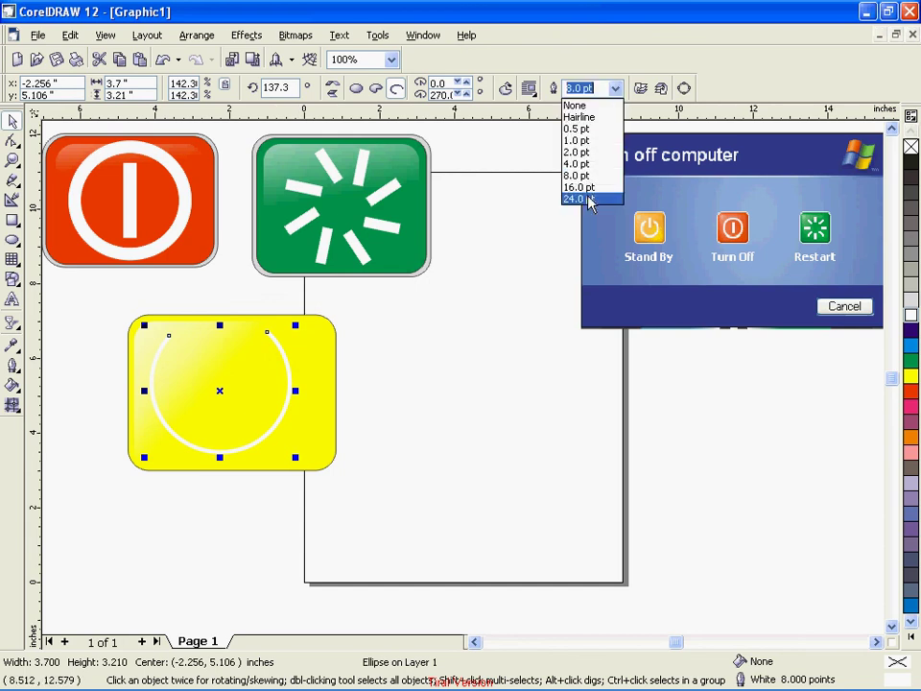
left_click(588, 200)
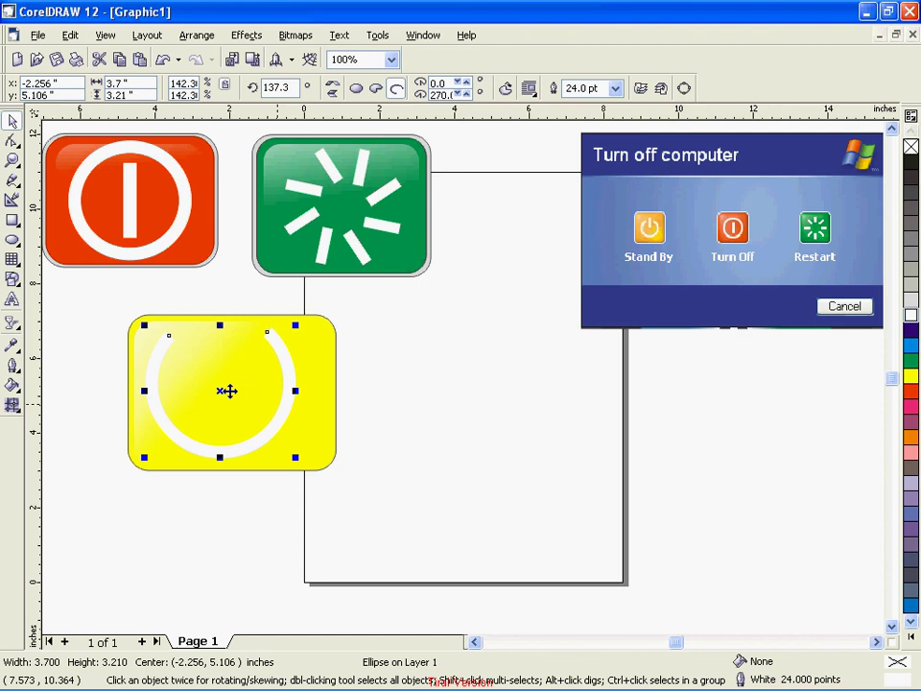
left_click(311, 432)
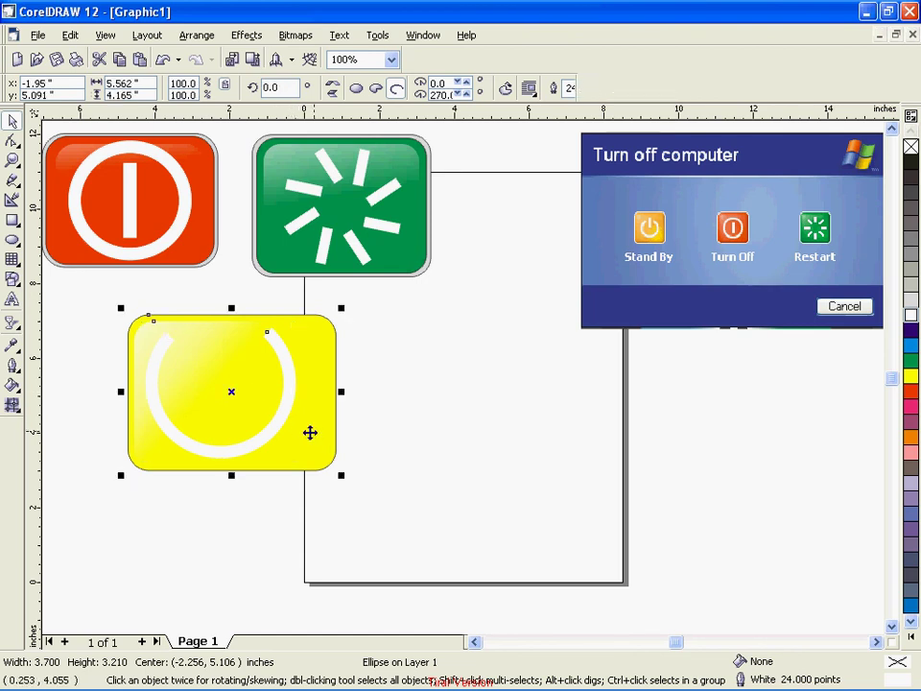
left_click(310, 433, "shift")
key("c")
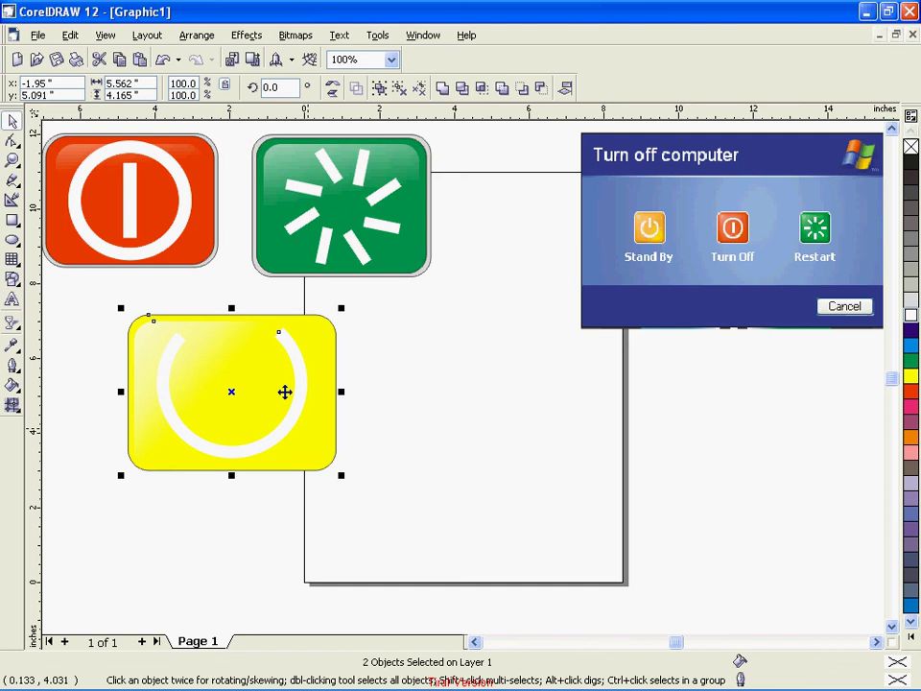
Rotate the white arc so its opening points straight up.
key("Escape")
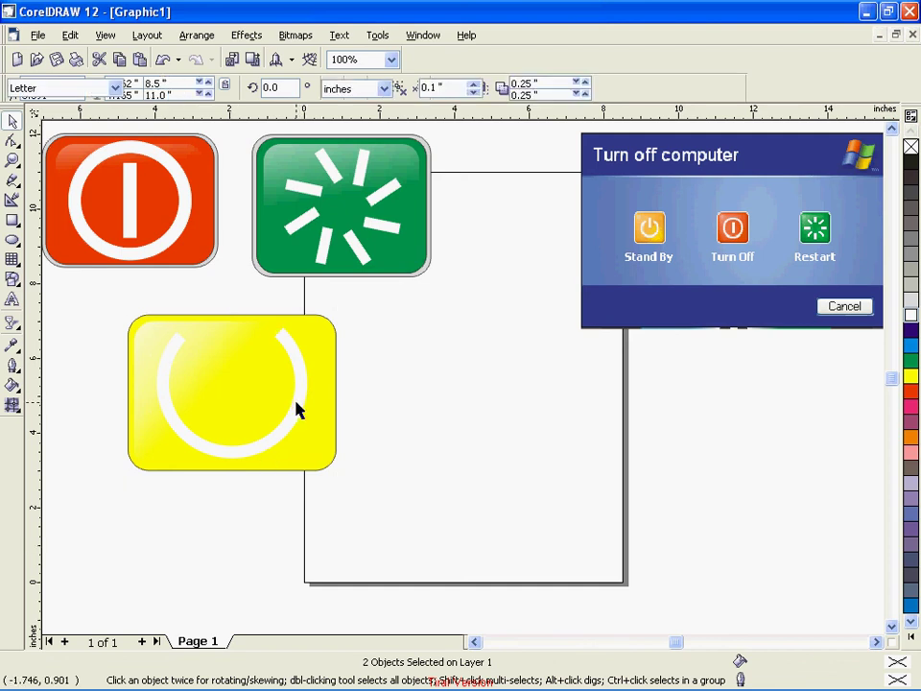
left_click(297, 411)
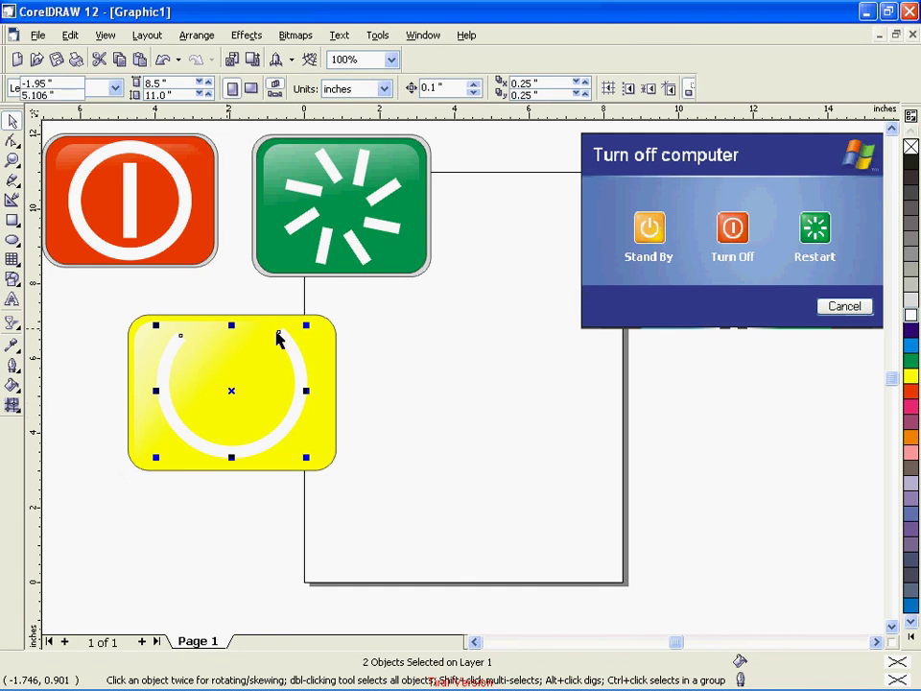
left_click(231, 393)
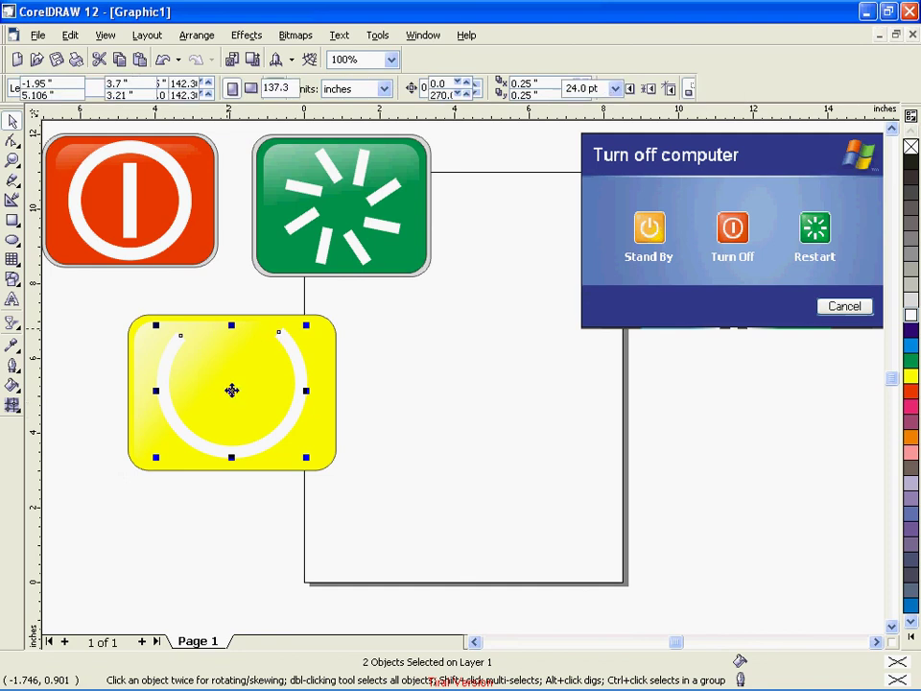
left_click_drag(308, 324, 310, 330)
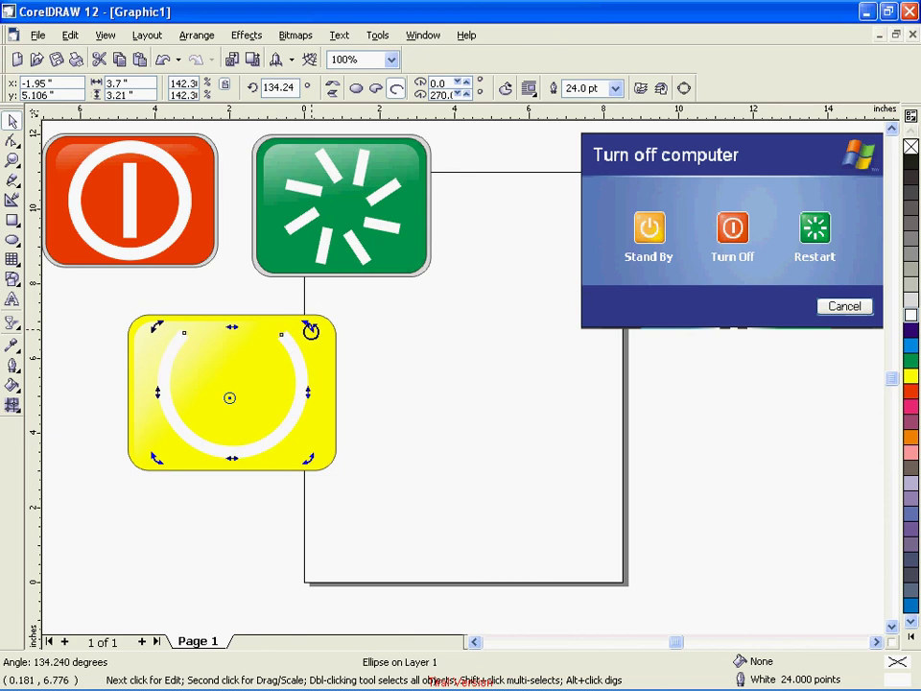
left_click(415, 380)
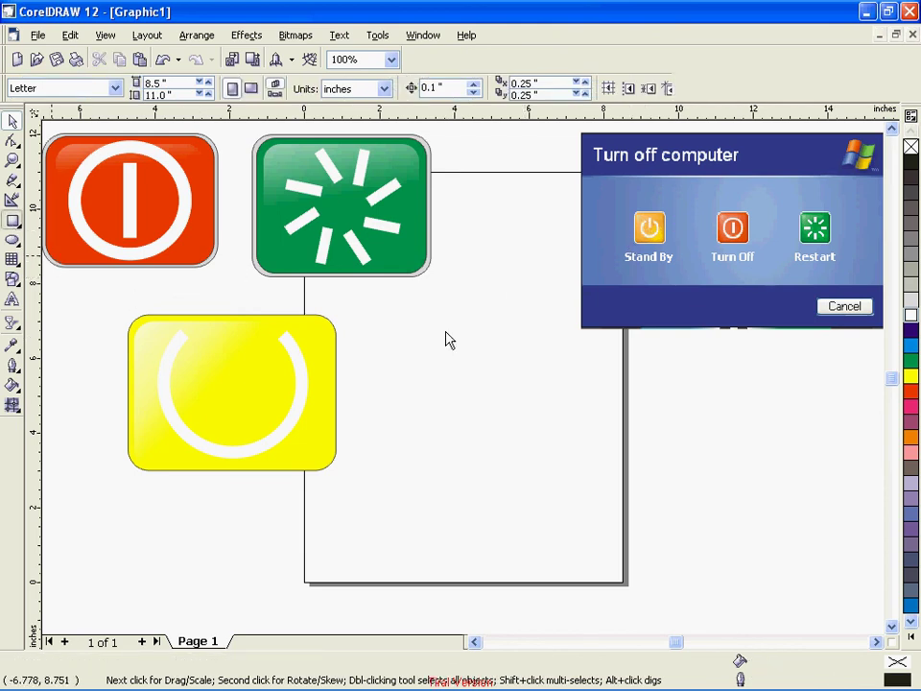
Draw a thin white vertical bar with a 4 pt outline and move it into the ring's top gap.
key("F6")
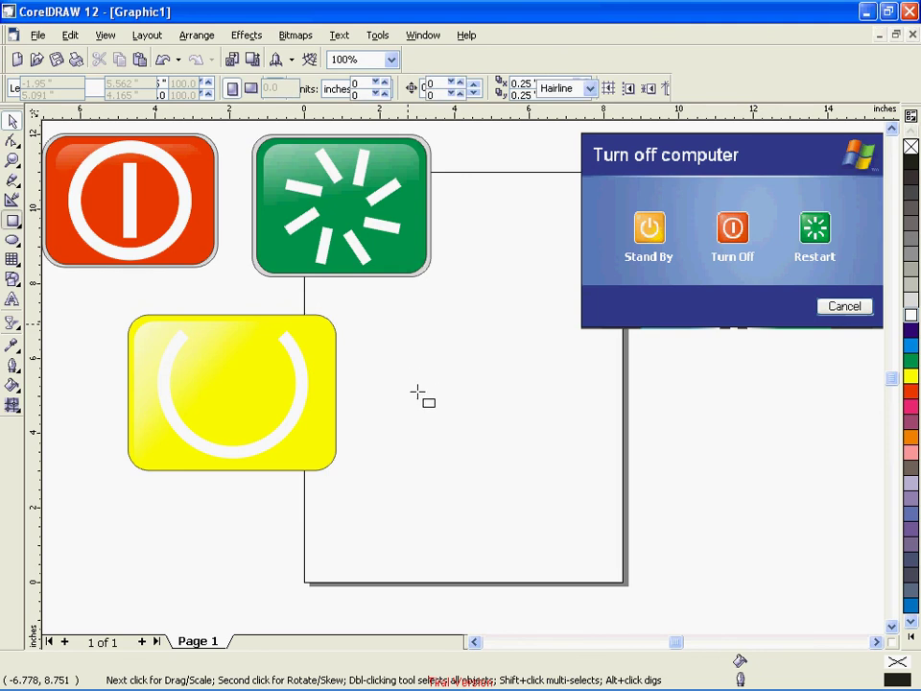
left_click_drag(404, 317, 409, 382)
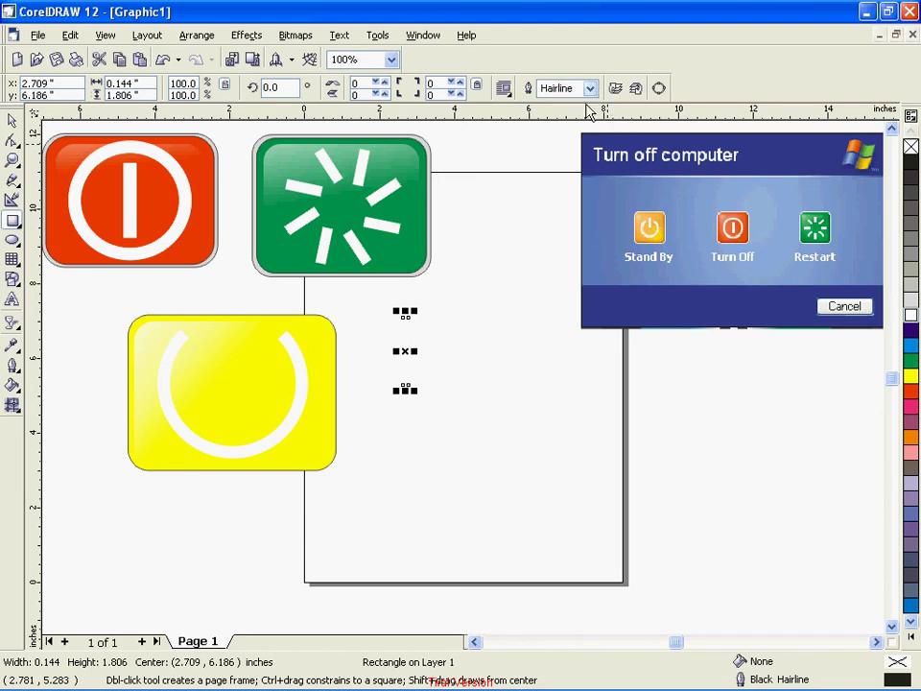
left_click(591, 89)
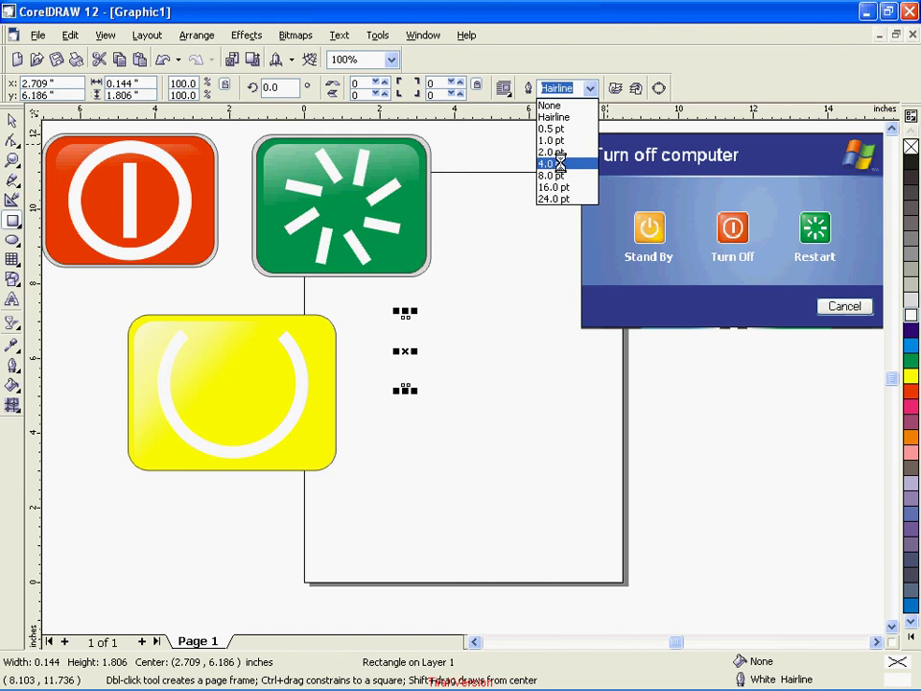
left_click(566, 163)
left_click(910, 316)
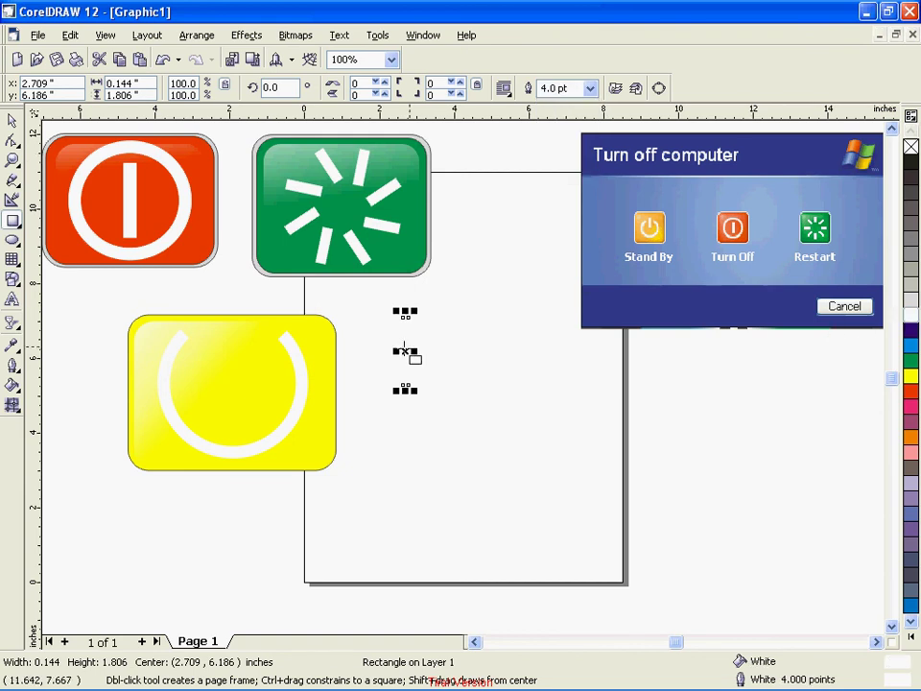
mouse_move(405, 353)
left_mouse_down()
mouse_move(226, 367)
mouse_move(230, 359)
left_mouse_up()
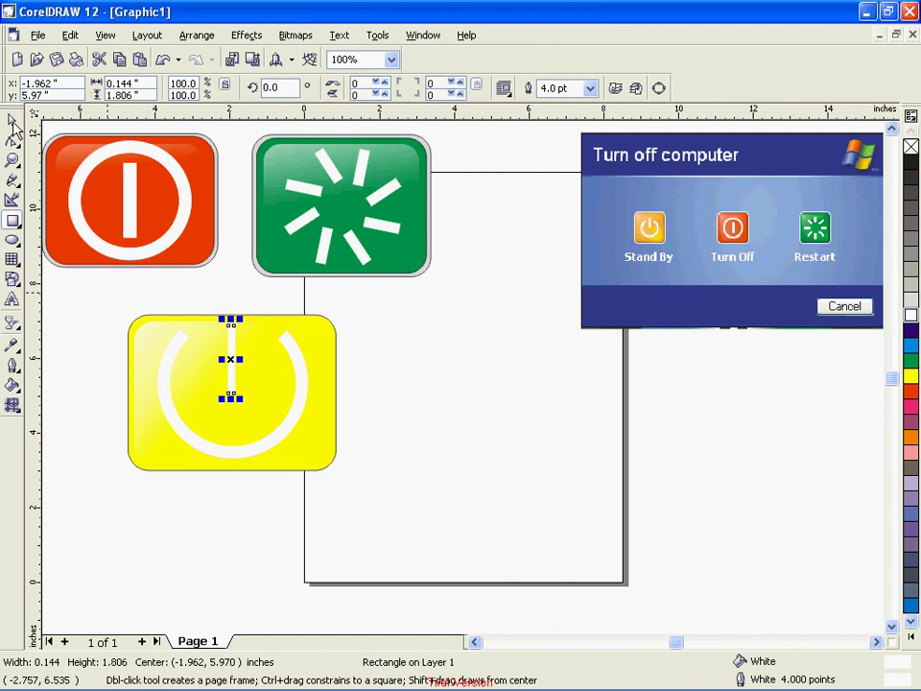
Widen the white bar slightly and group the white arc with the yellow button.
left_click(13, 122)
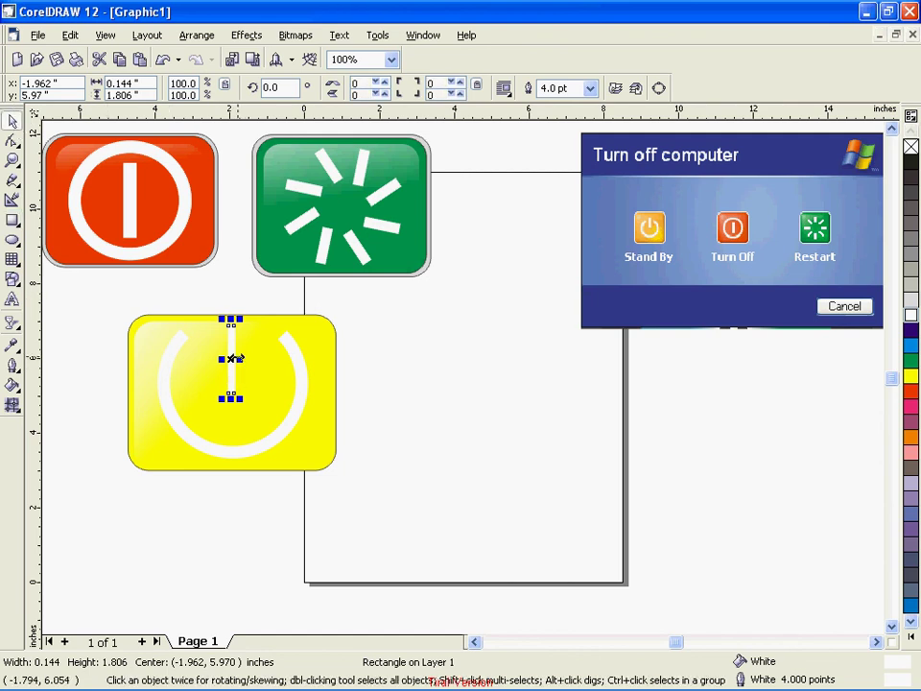
left_click_drag(237, 359, 235, 358)
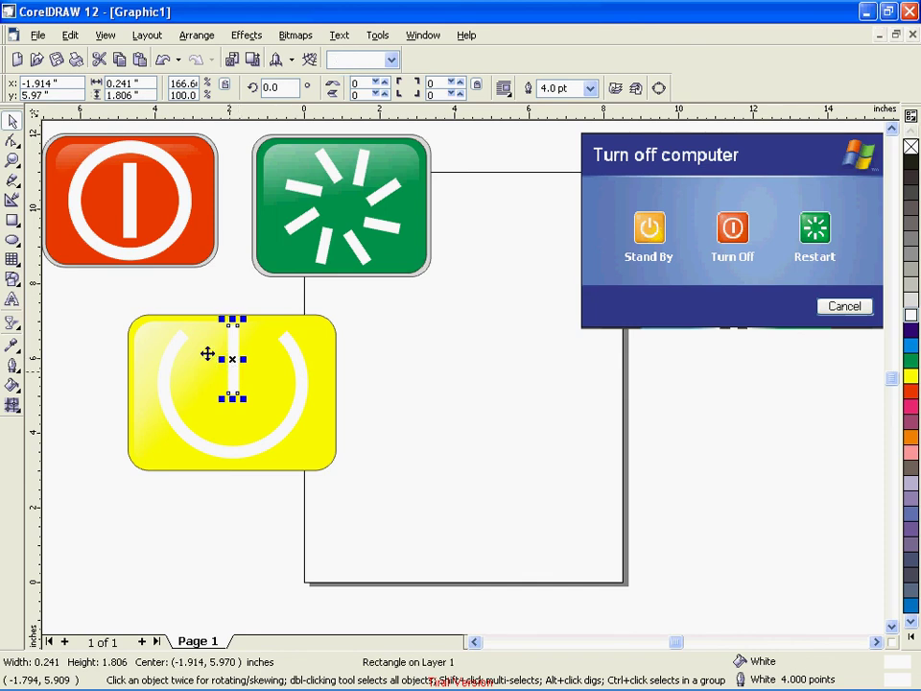
left_click(268, 379)
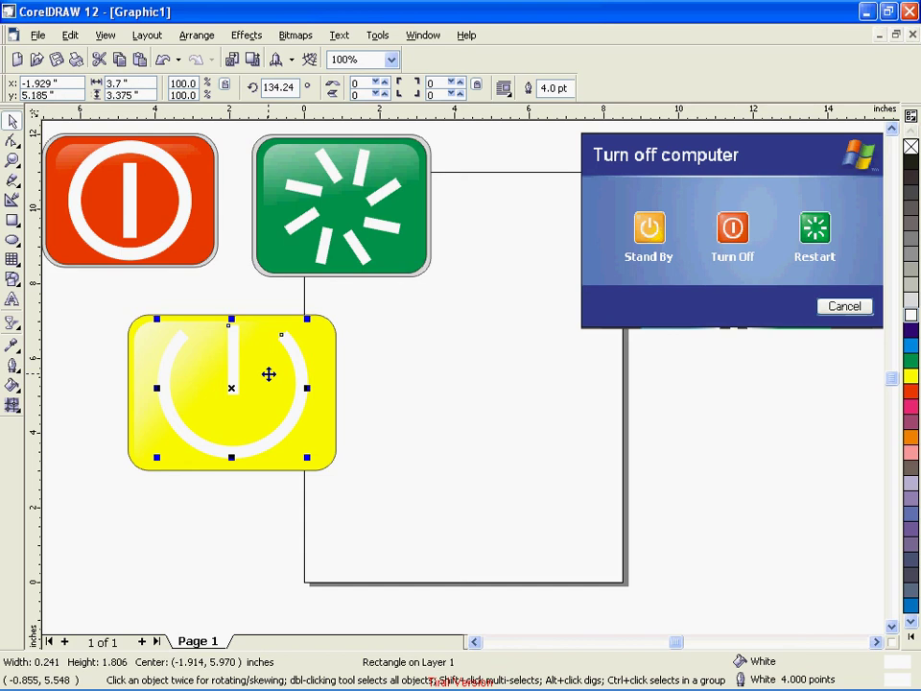
left_click(319, 370, "shift")
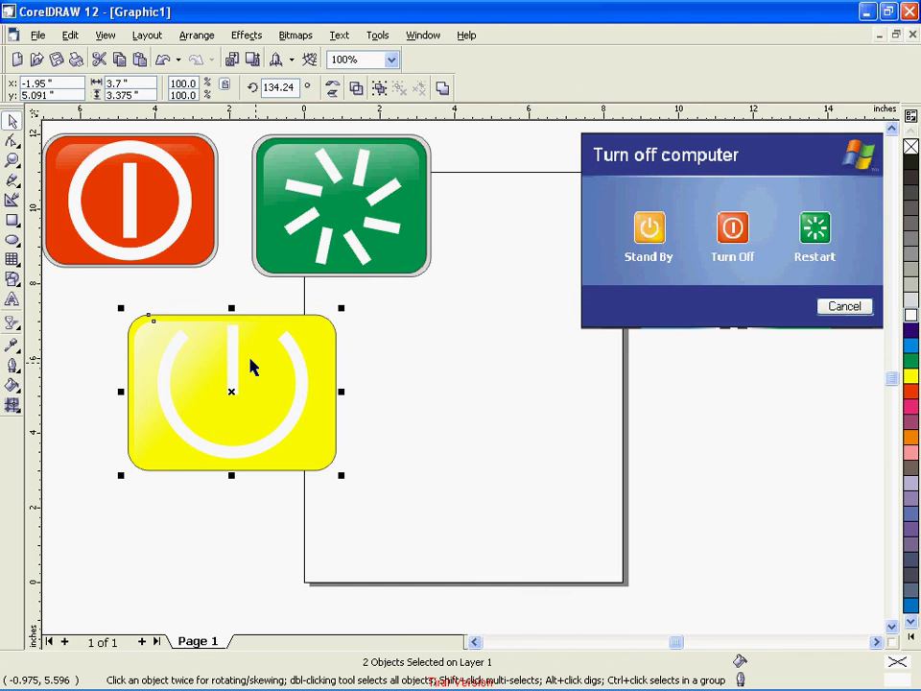
key("ctrl+g")
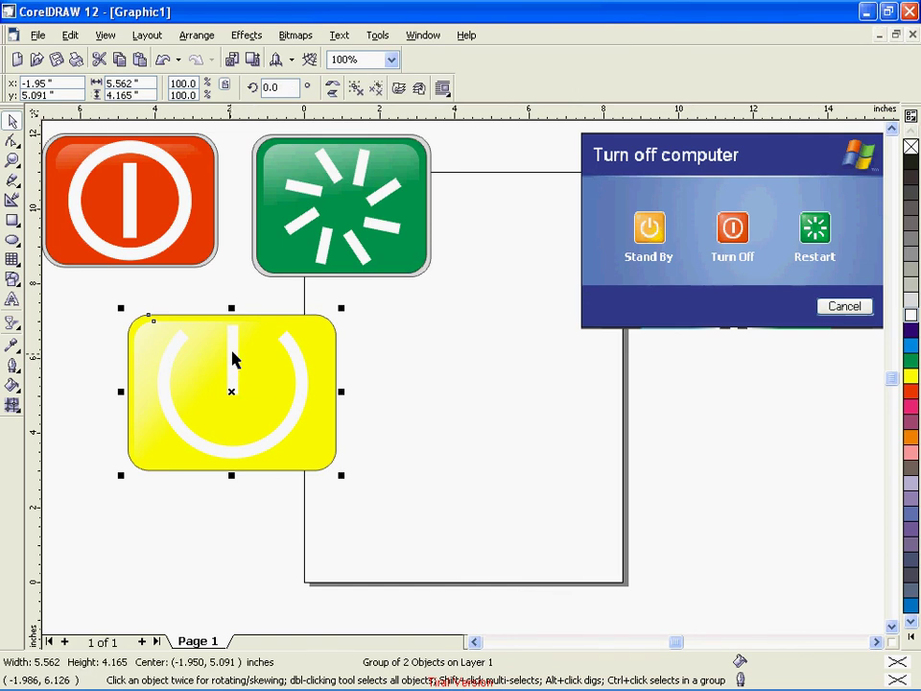
Ungroup the shapes again and deselect everything.
left_click(233, 361, "ctrl")
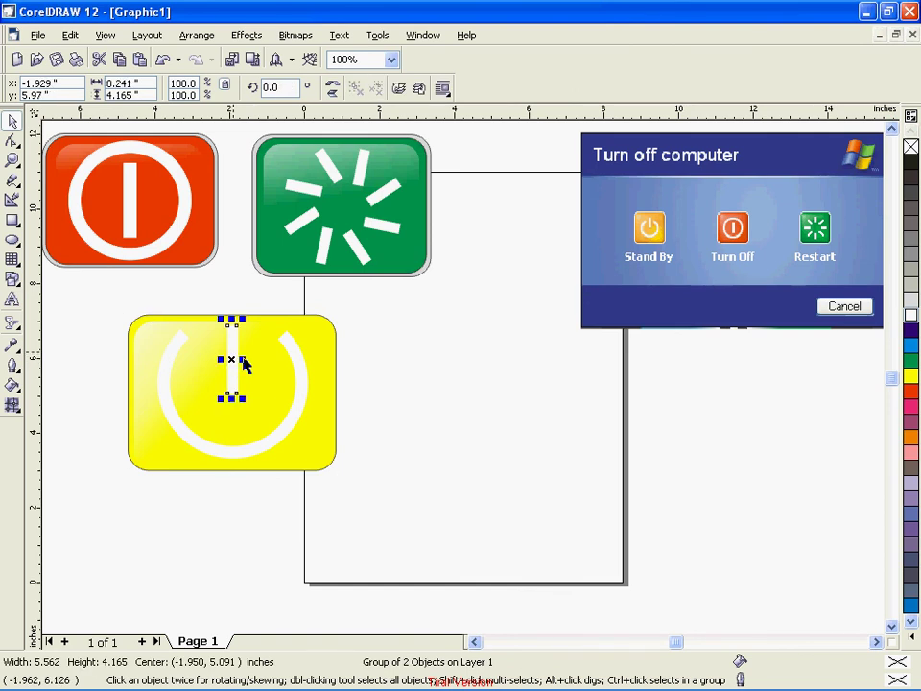
left_click(319, 453)
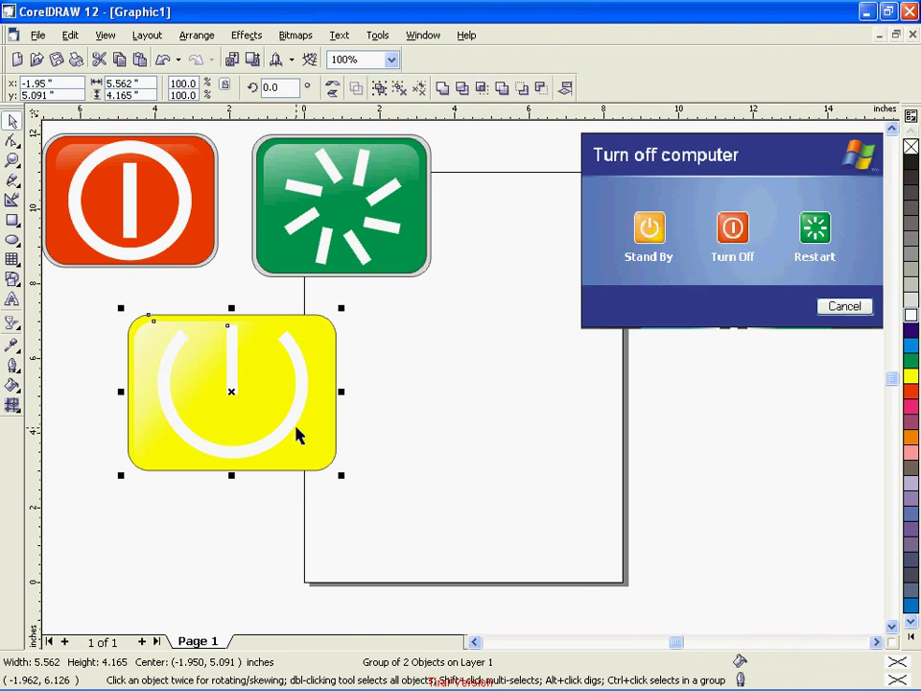
key("ctrl+u")
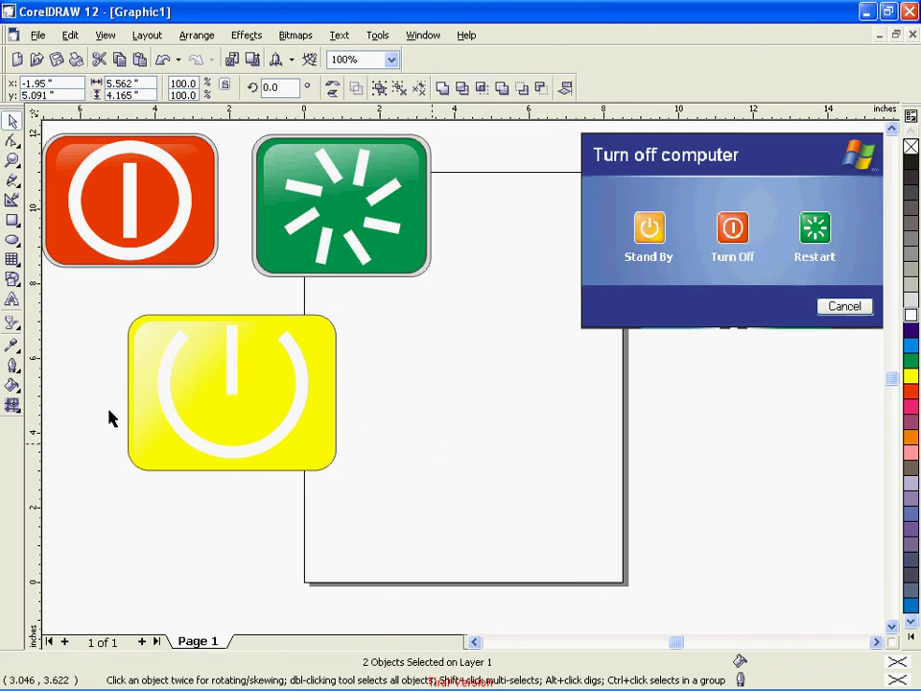
left_click(109, 417)
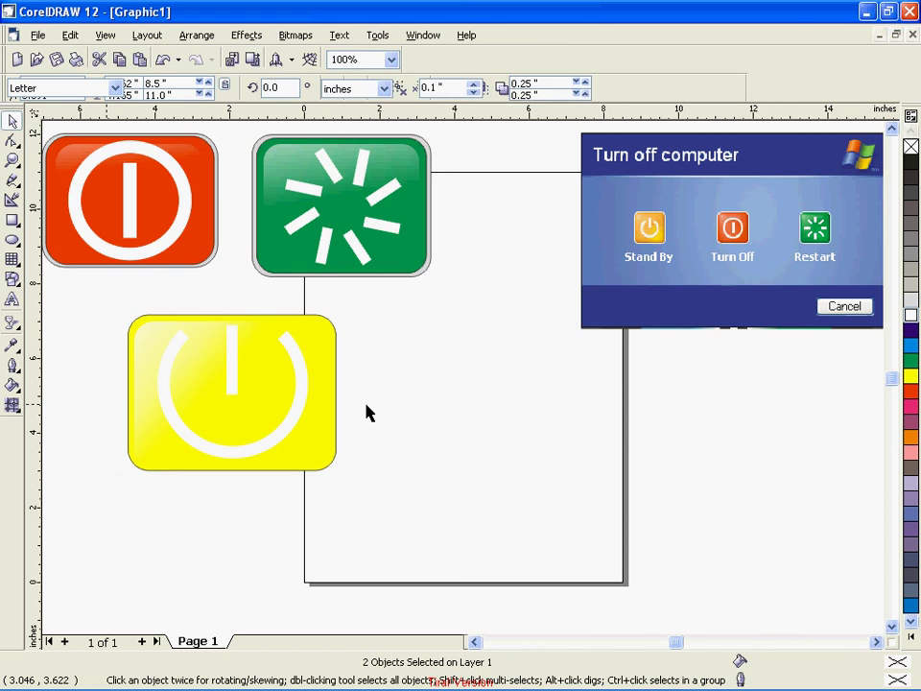